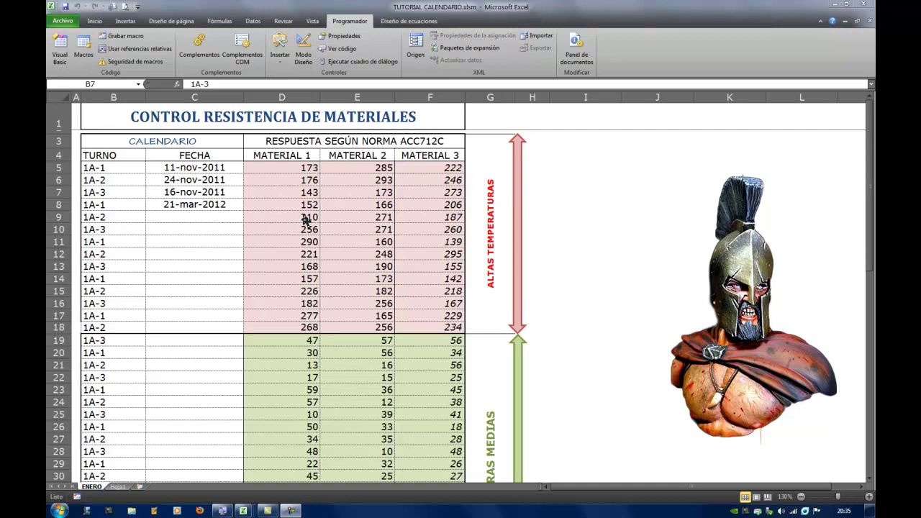
Step: Step into FECHA cell C7 and dismiss its popup calendar without picking a date
left_click(107, 190)
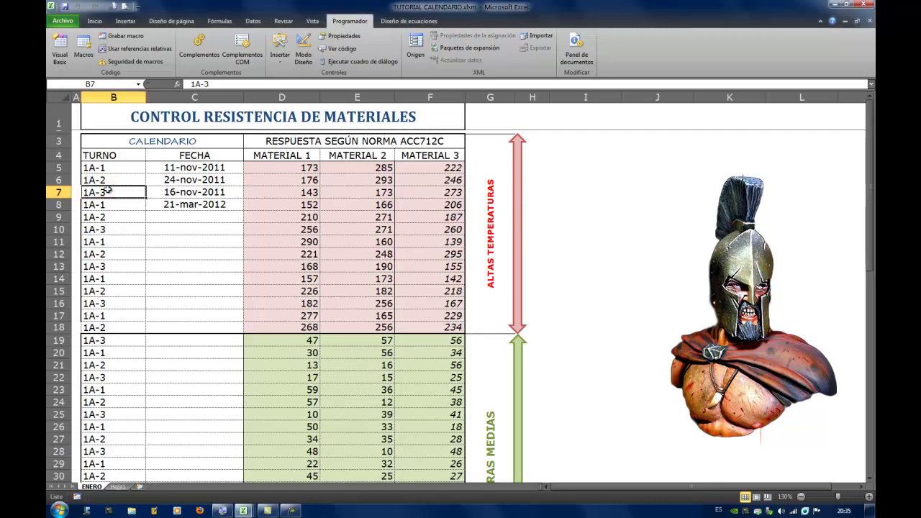
key("Up")
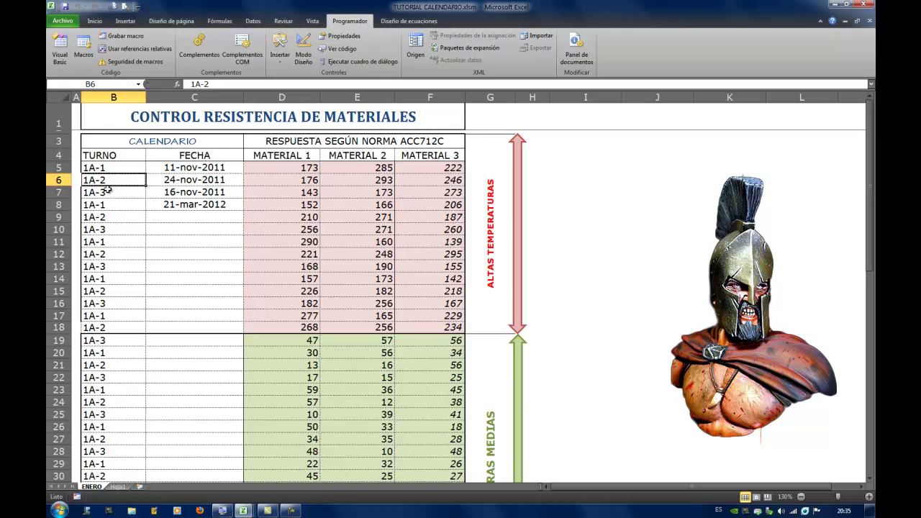
key("Down")
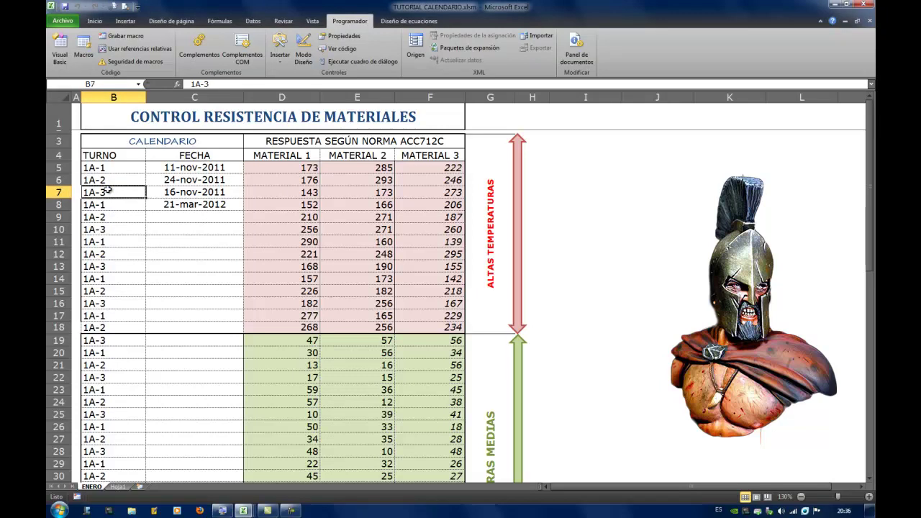
key("Right")
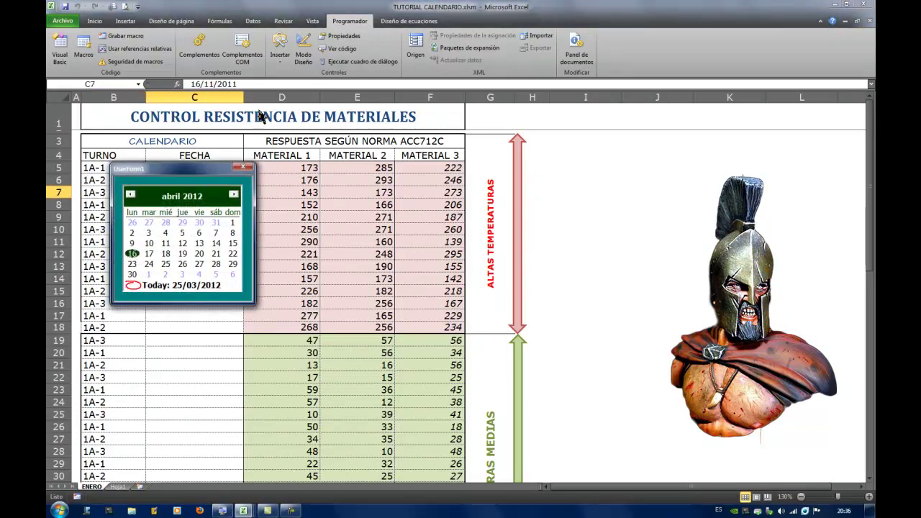
left_click(243, 167)
Step: Fill C9 with 12 April 2012 and C10 with 7 April 2012 from the calendar
key("Left")
key("Down")
key("Down")
key("Left")
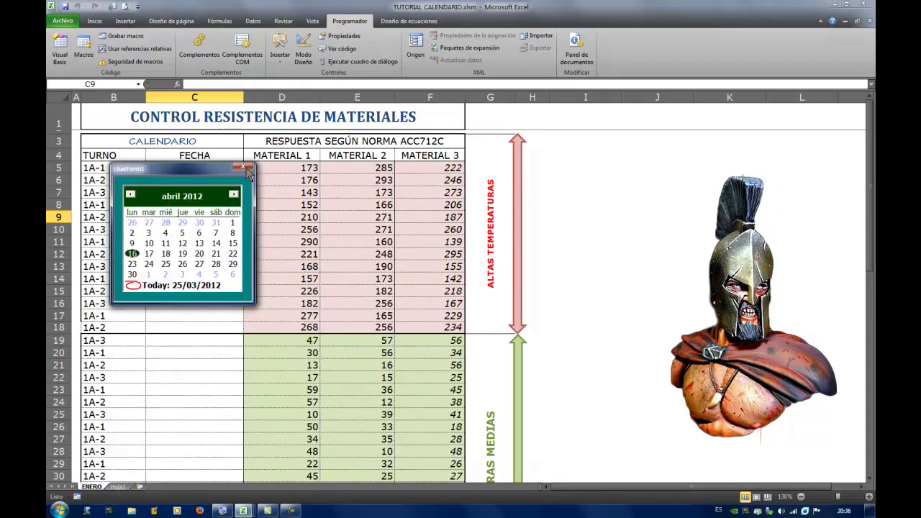
left_click(184, 246)
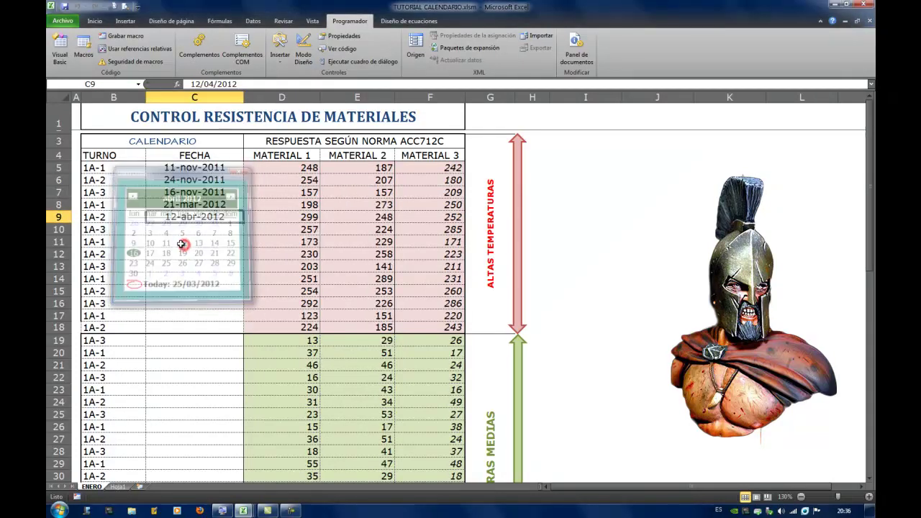
left_click(191, 232)
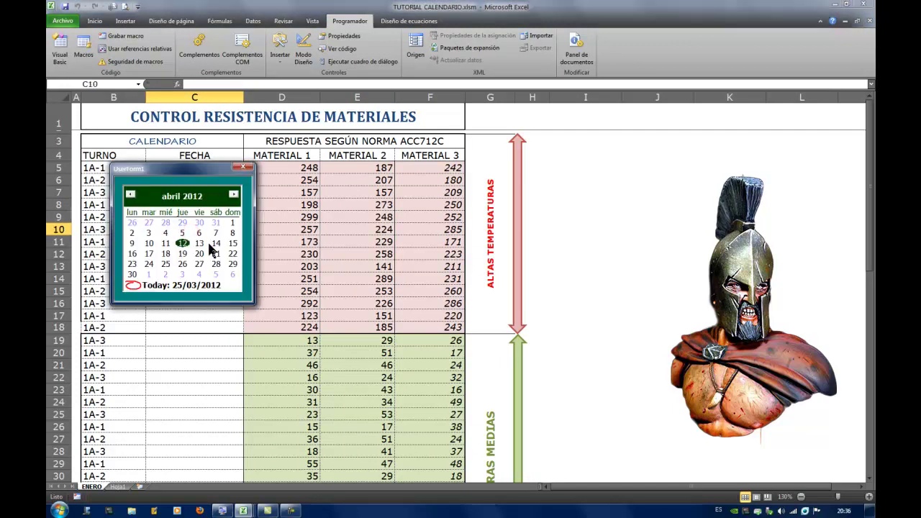
left_click(215, 232)
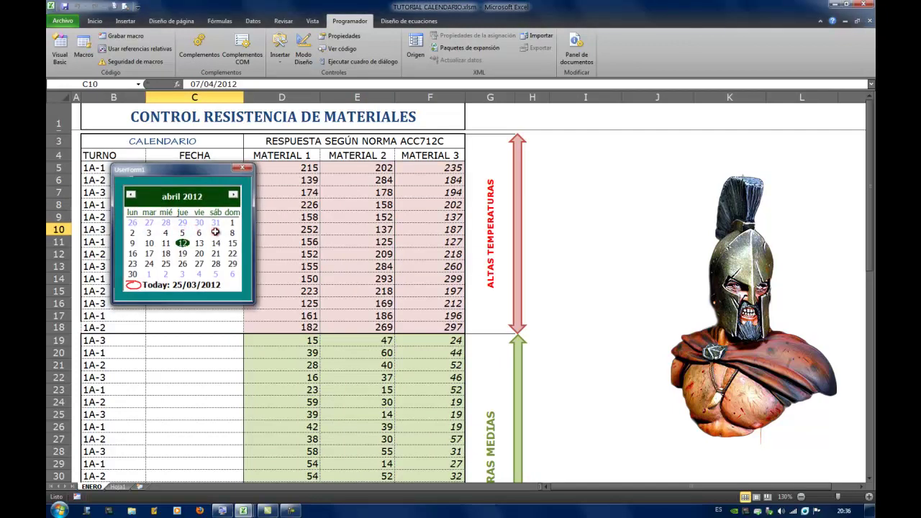
Step: Leave C11 empty by closing its calendar, then move among the row 10–11 material readings
left_click(112, 228)
key("Down")
key("Right")
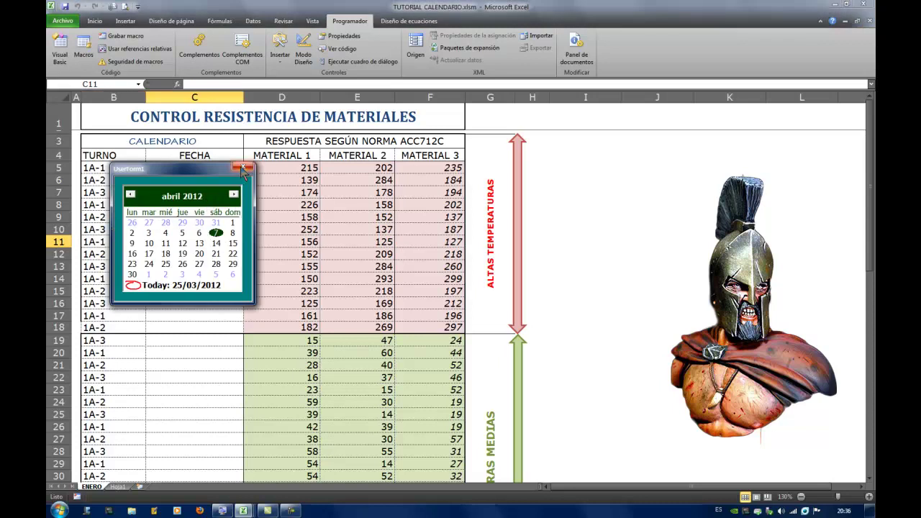
left_click(243, 169)
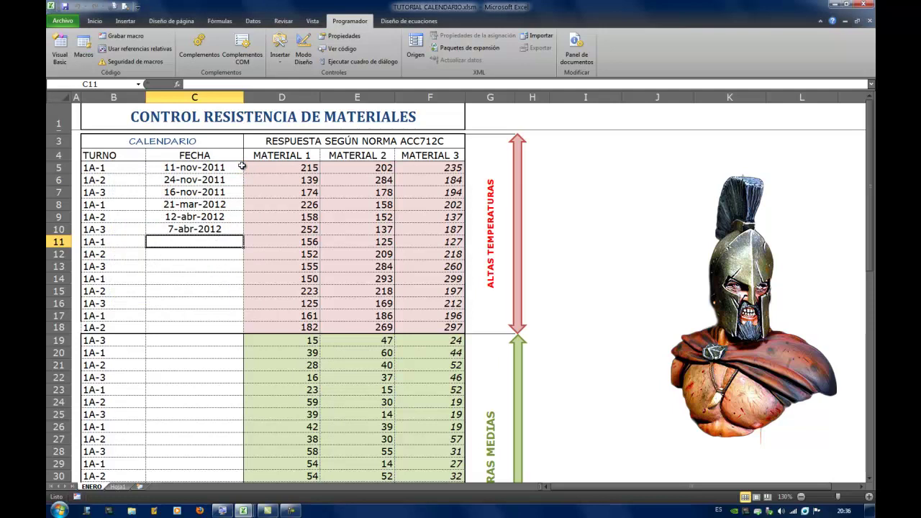
key("Right")
key("Right")
key("Right")
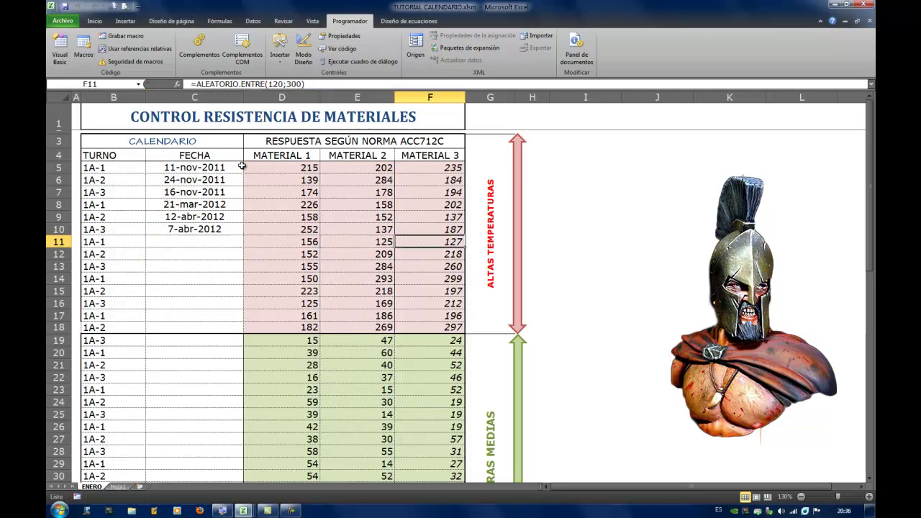
key("Up")
key("Left")
key("Left")
key("Right")
key("Right")
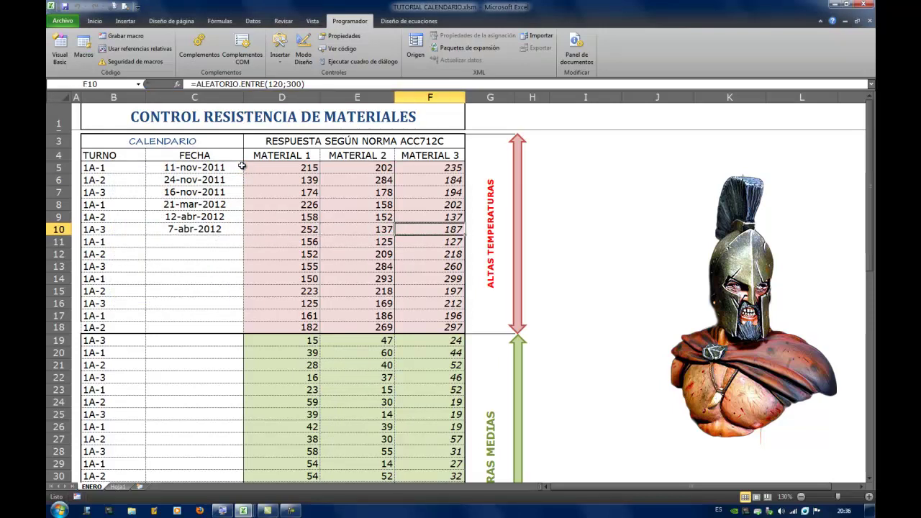
key("Down")
key("Left")
key("Left")
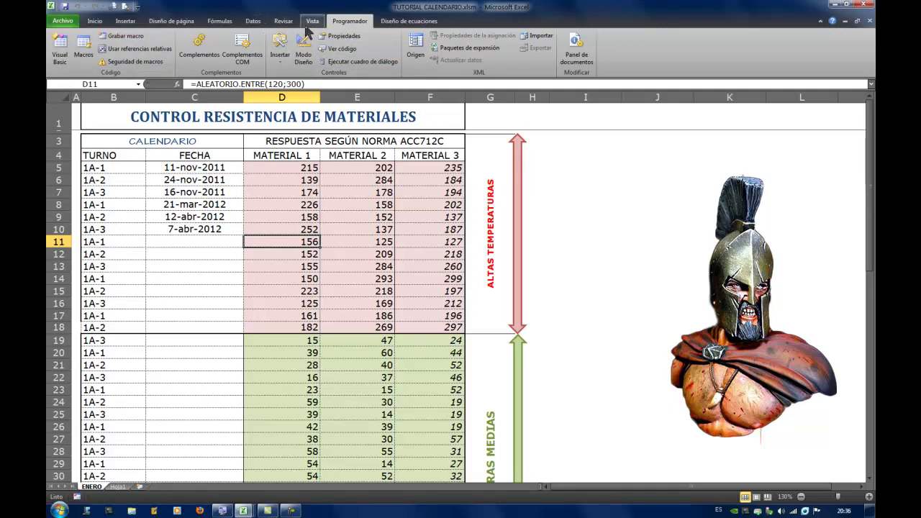
left_click(349, 21)
Step: In the Hoja1 code window, add an empty Worksheet_BeforeDoubleClick event procedure
left_click(60, 44)
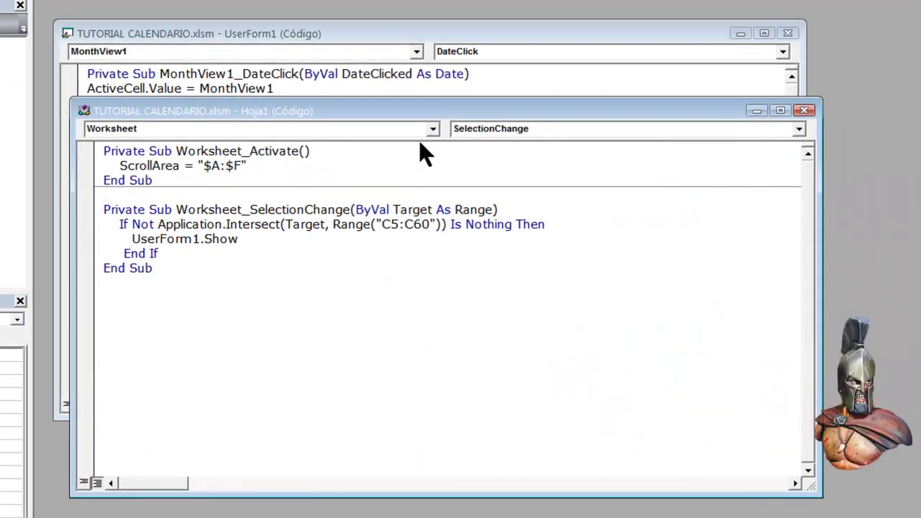
left_click_drag(344, 117, 300, 73)
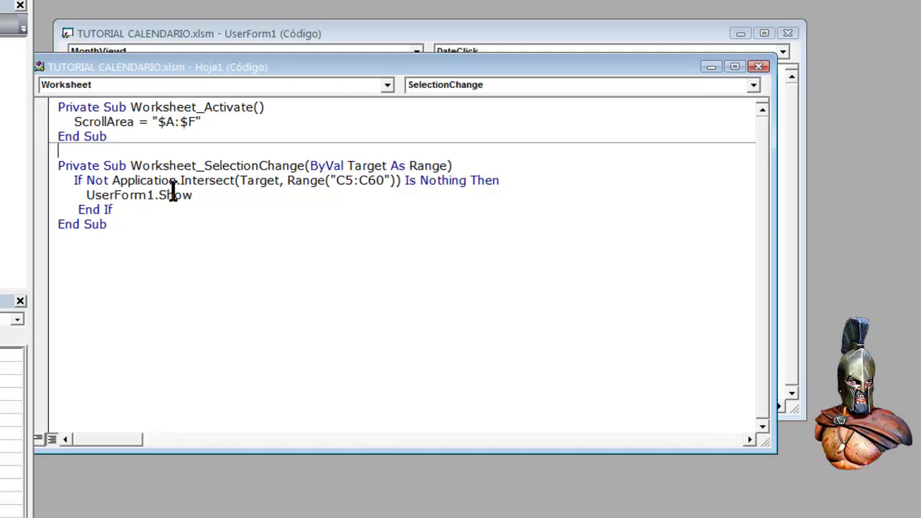
left_click(753, 85)
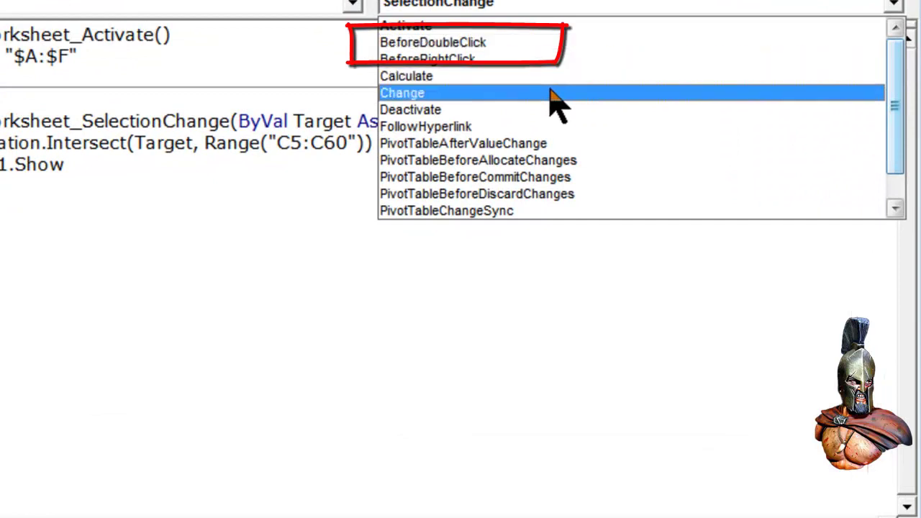
left_click(533, 49)
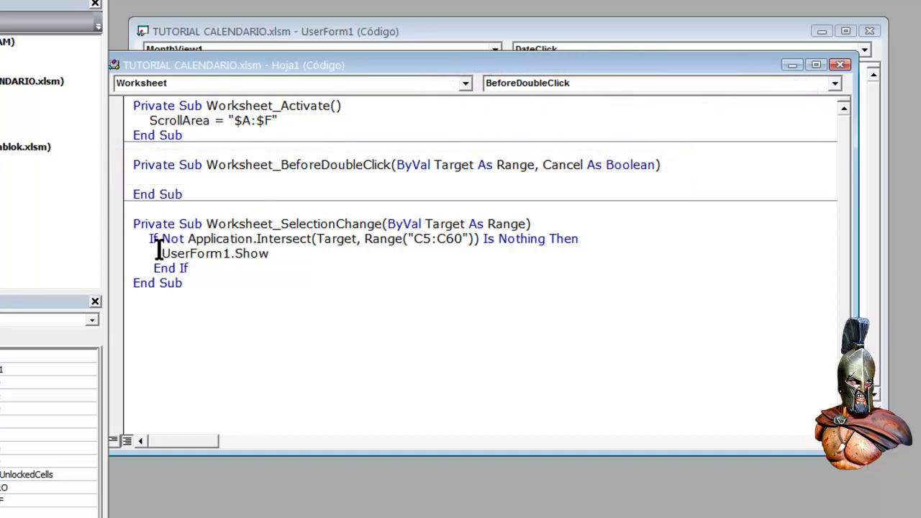
Step: Move the If…UserForm1.Show…End If block from SelectionChange into BeforeDoubleClick and return to Excel
left_click_drag(144, 238, 196, 268)
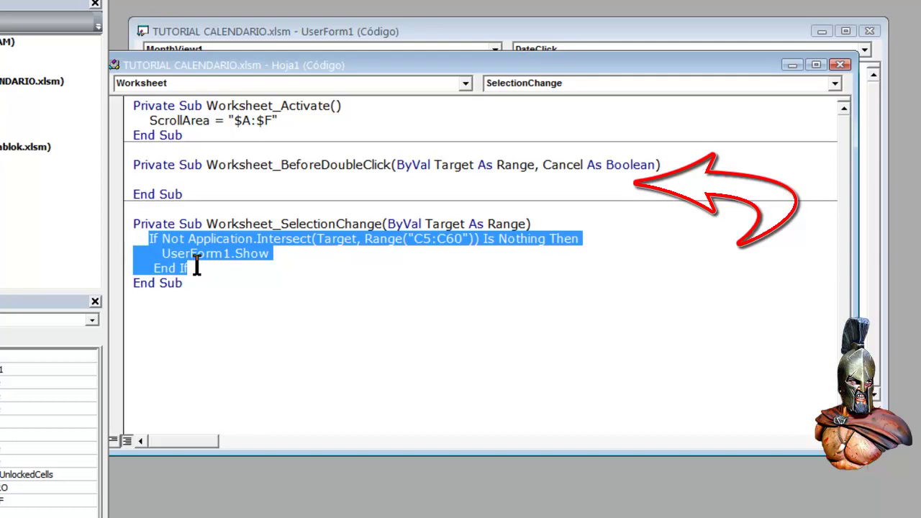
key("ctrl+x")
left_click(154, 180)
key("ctrl+v")
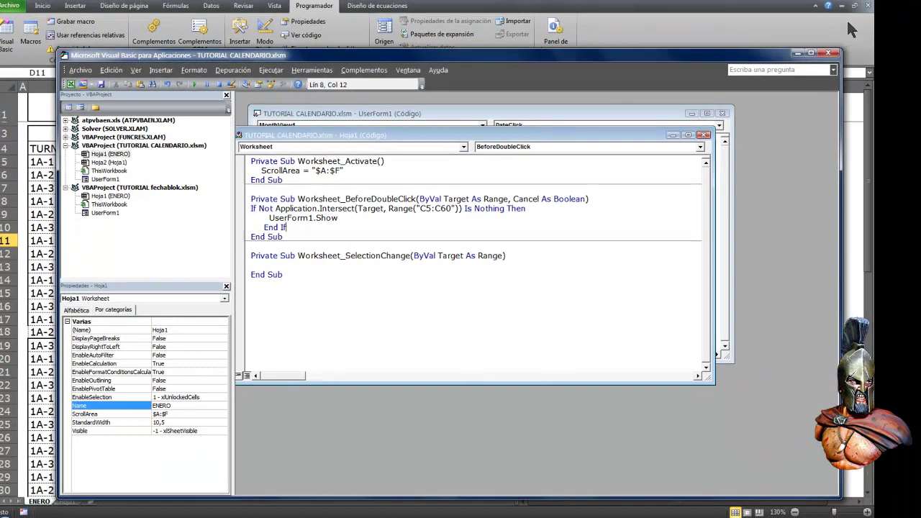
left_click(846, 19)
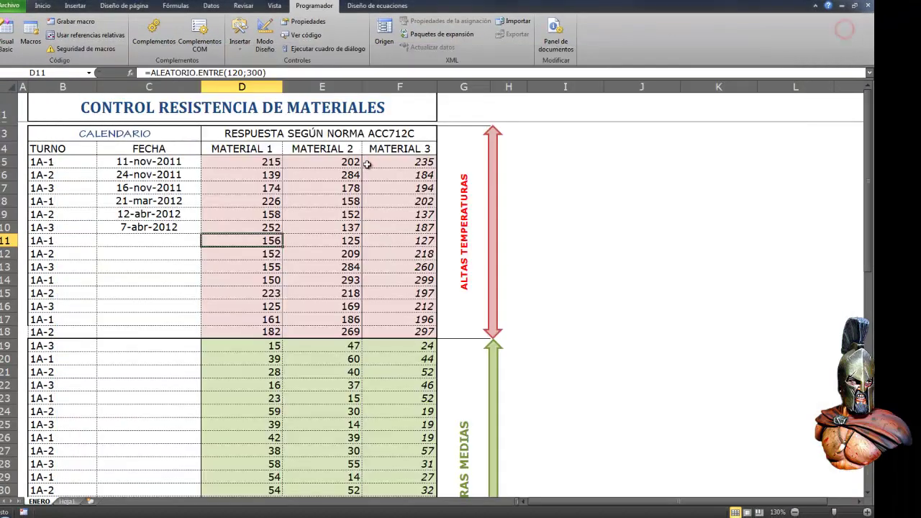
Step: Confirm that selecting FECHA cells with the arrow keys no longer opens the calendar
key("Left")
key("Left")
key("Right")
key("Right")
key("Right")
key("Right")
key("Left")
key("Left")
key("Down")
key("Down")
key("Down")
key("Left")
key("Left")
key("Up")
key("Up")
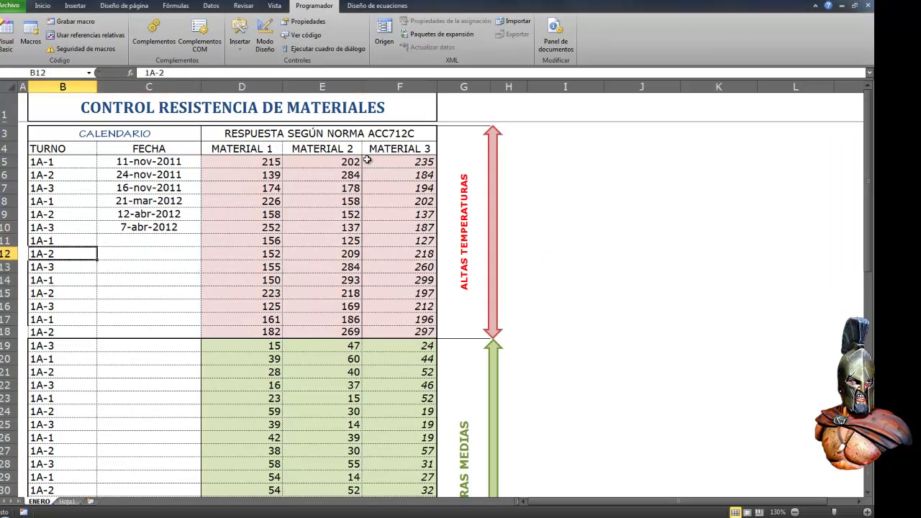
key("Right")
key("Up")
key("Down")
key("Down")
key("Down")
key("Down")
key("Down")
key("Down")
key("Down")
key("Down")
key("Up")
key("Up")
key("Up")
key("Up")
key("Up")
key("Up")
key("Up")
key("Down")
key("Down")
key("Down")
key("Down")
key("Up")
key("Up")
key("Up")
key("Up")
key("Up")
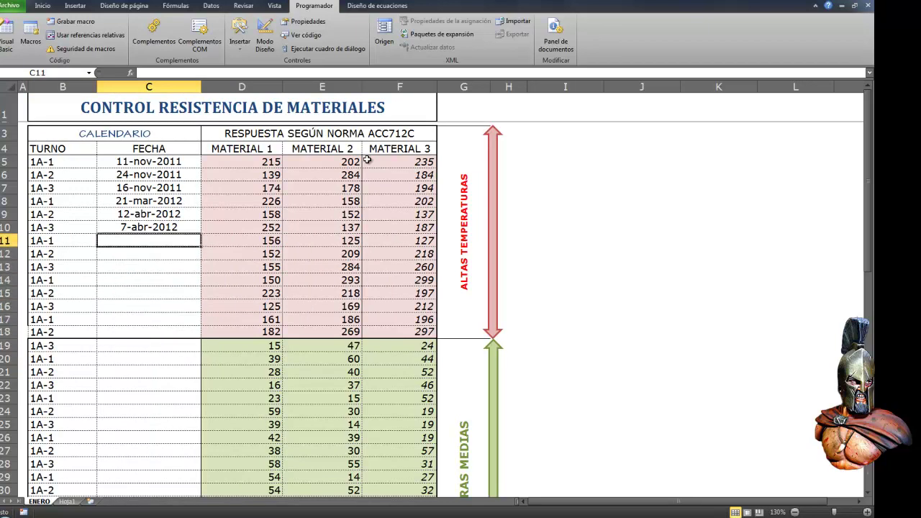
Step: Double-click C11 and fill it with 13 April 2012 from the calendar
double_click(139, 239)
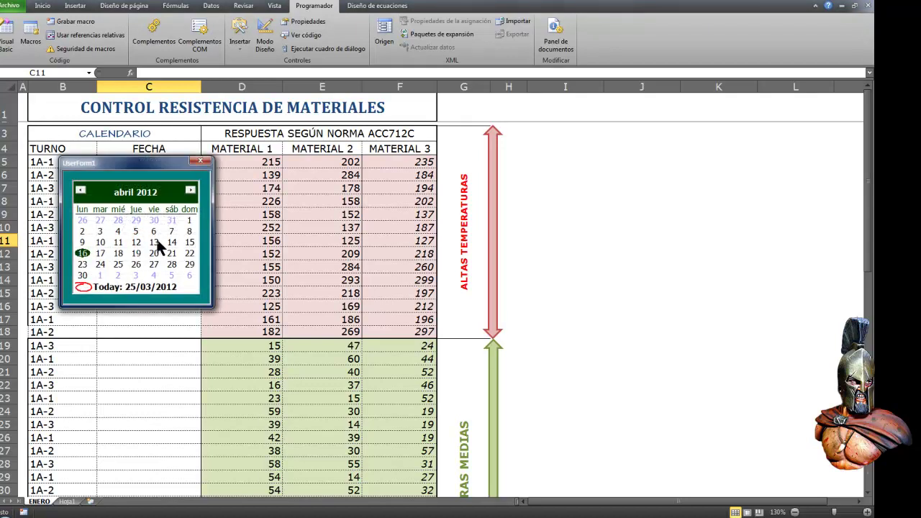
left_click(153, 243)
left_click(213, 238)
left_click(292, 239)
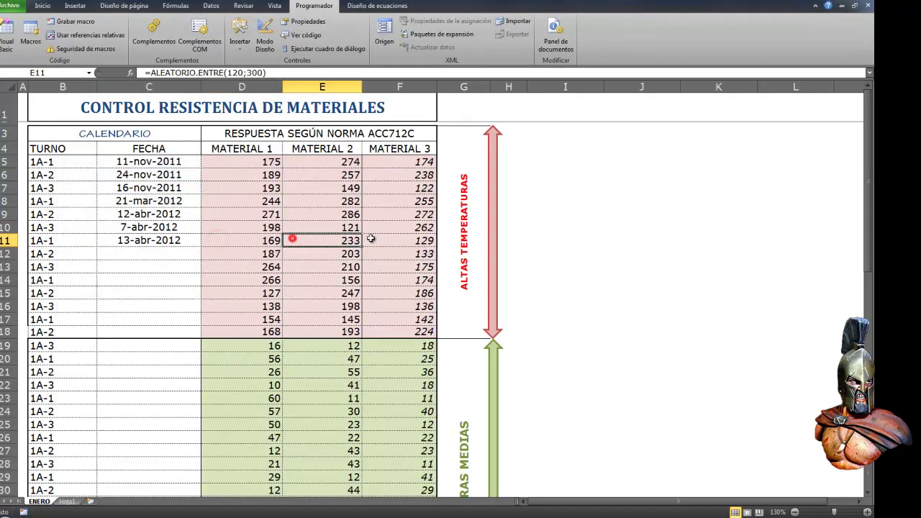
left_click(371, 238)
key("Return")
Step: Double-click C12, go back to March 2012, and enter today's date 25/03/2012
left_click(193, 254)
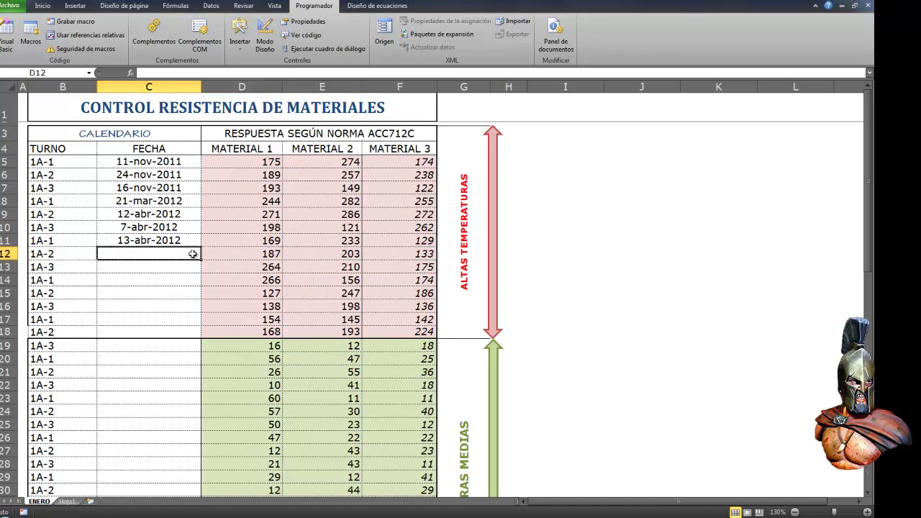
key("Left")
key("Down")
key("ctrl+Right")
key("ctrl+Right")
key("Up")
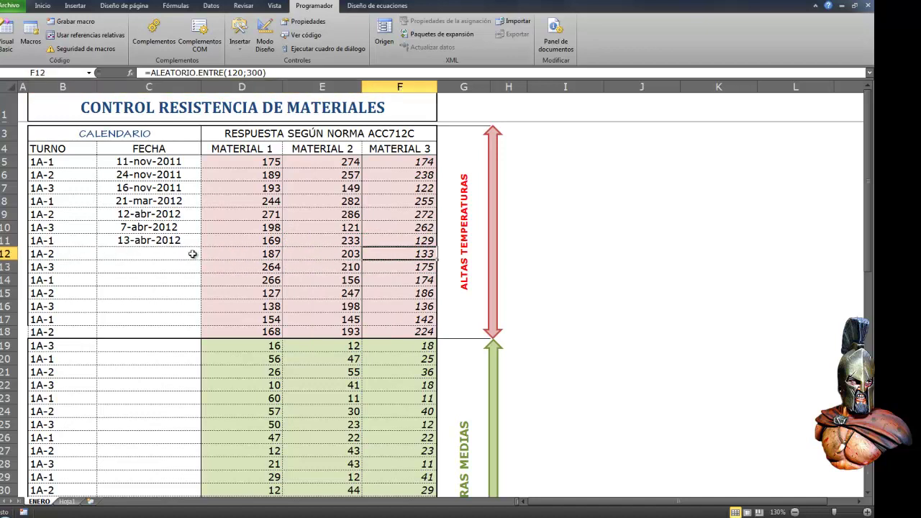
left_click(193, 254)
key("Down")
key("Down")
key("Up")
key("Up")
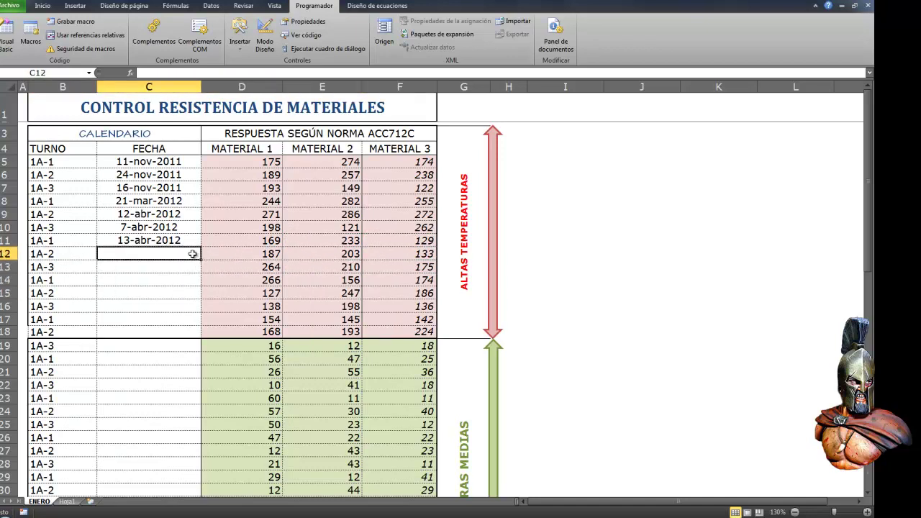
double_click(147, 257)
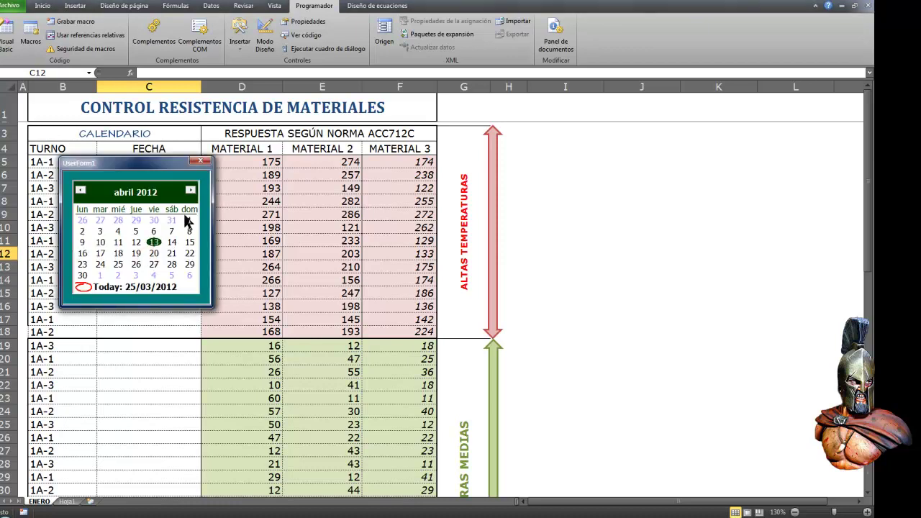
left_click(82, 191)
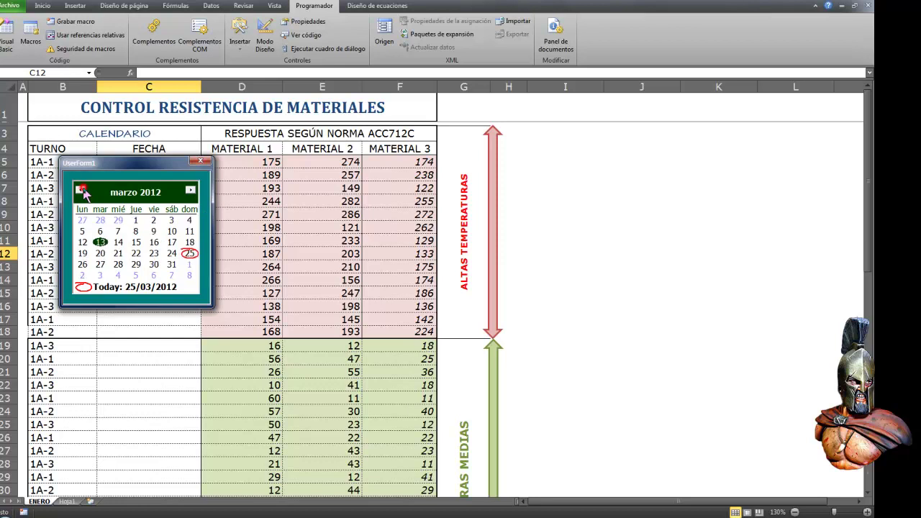
left_click(103, 287)
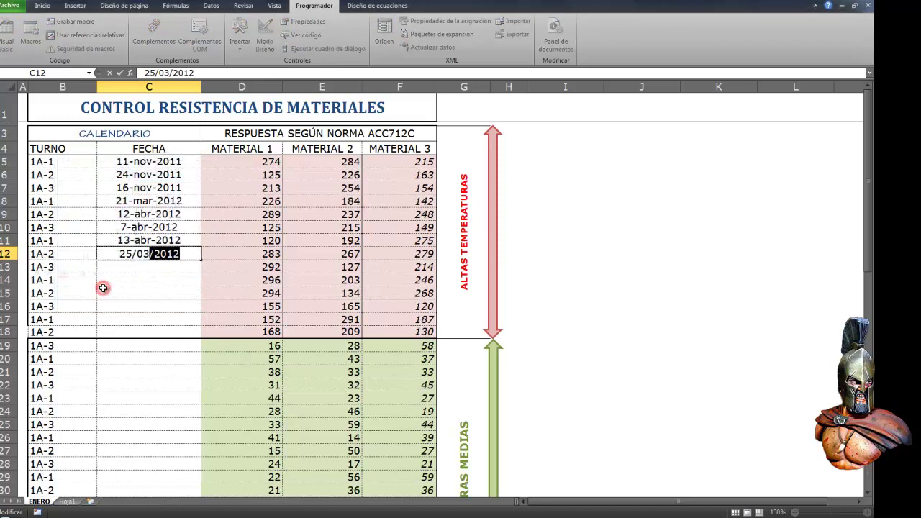
key("Return")
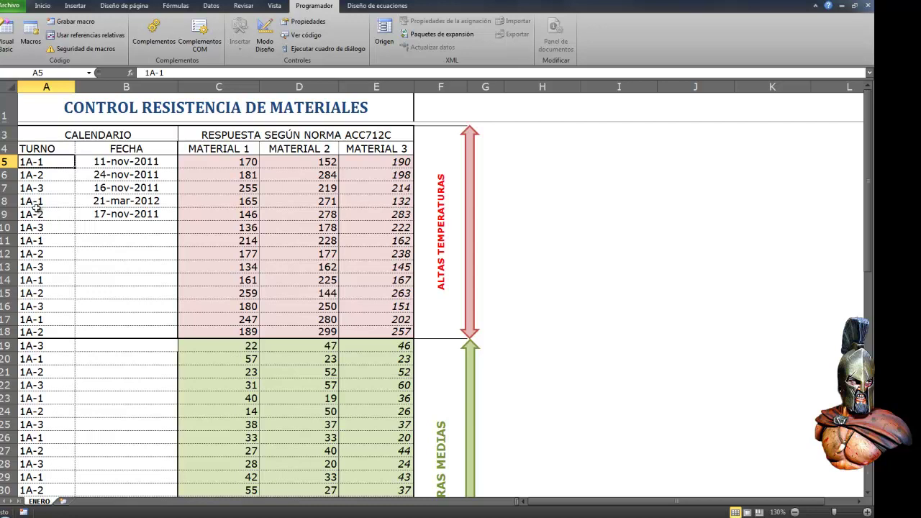
Step: Fill FECHA cell B10 with 25-mar-2012 using the calendar's Today link
left_click(46, 186)
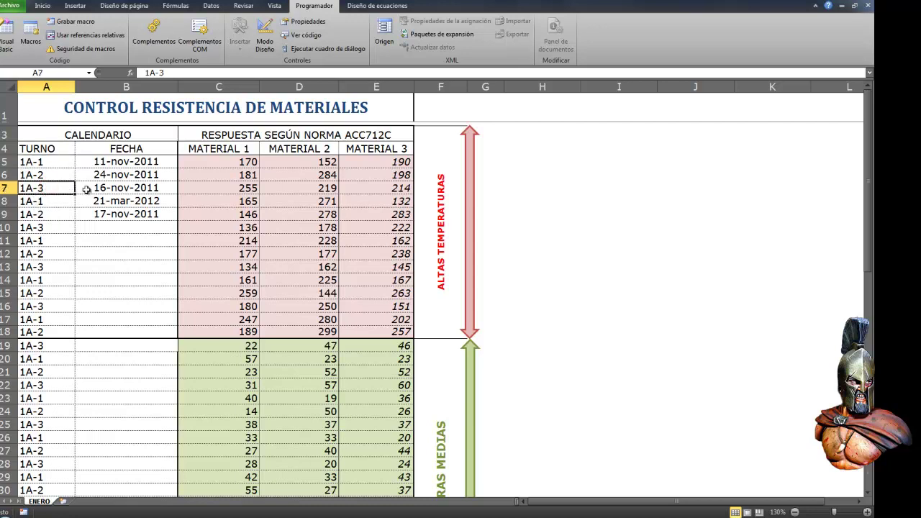
left_click(120, 224)
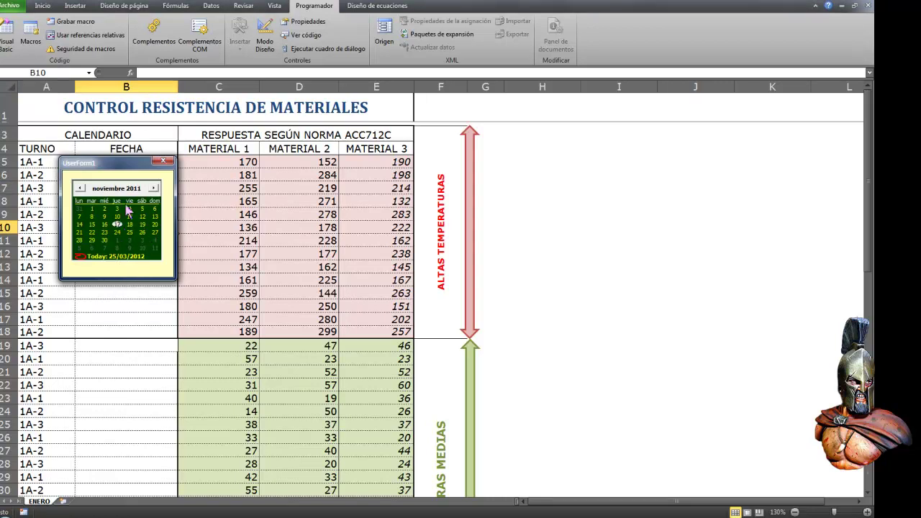
left_click(93, 257)
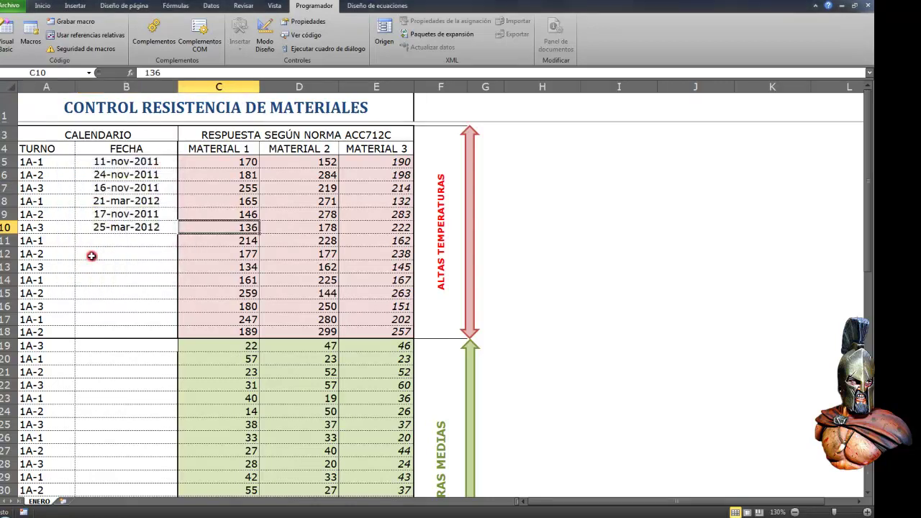
key("Right")
key("Right")
key("Home")
key("Up")
Step: Move back up to TURNO cell A7, then fill B11 with 25-mar-2012 via Today
key("ctrl+Right")
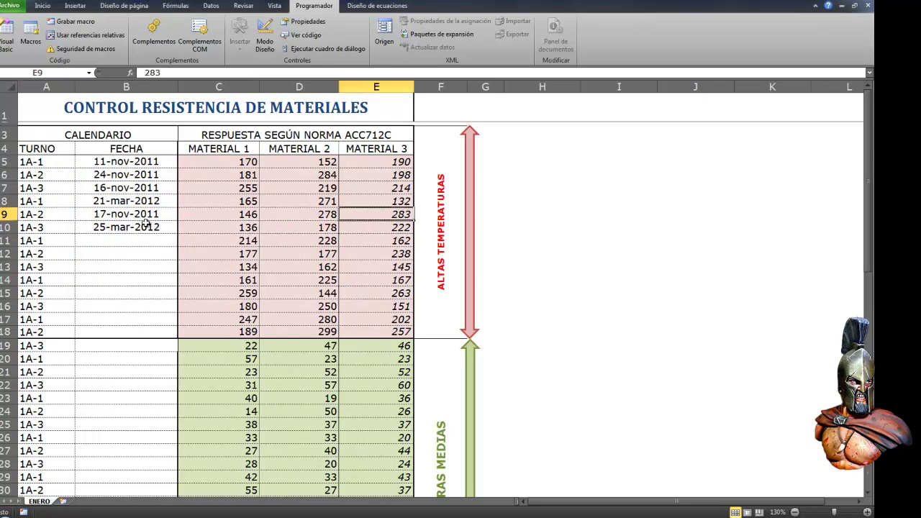
key("Left")
key("Left")
key("Home")
key("Up")
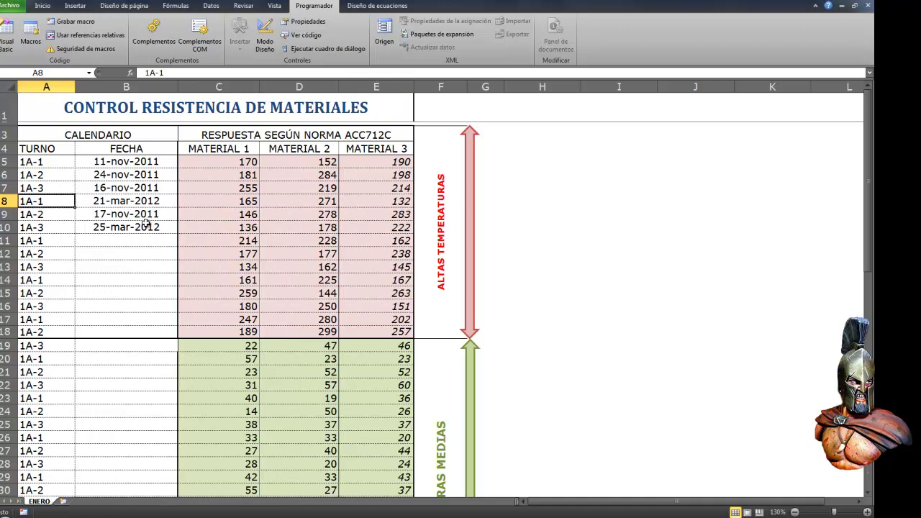
key("Right")
key("Right")
key("Right")
key("Right")
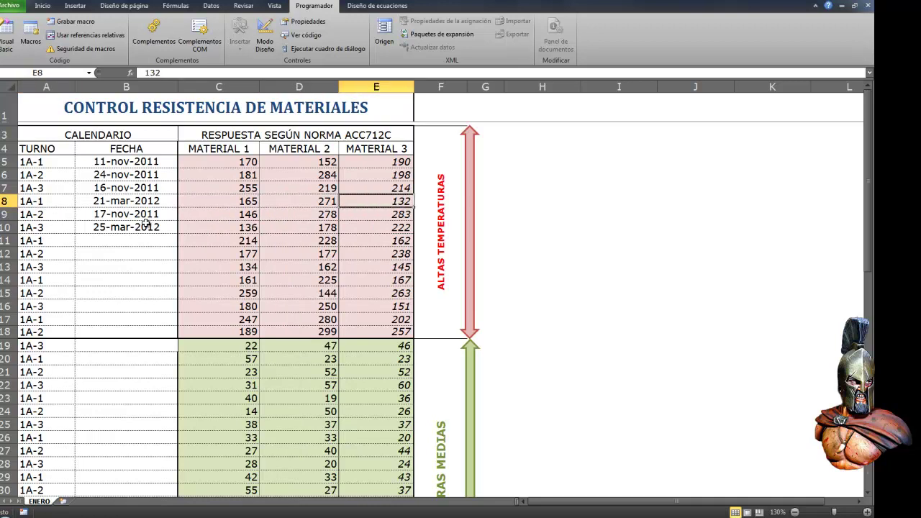
key("Up")
key("Left")
key("Left")
key("Home")
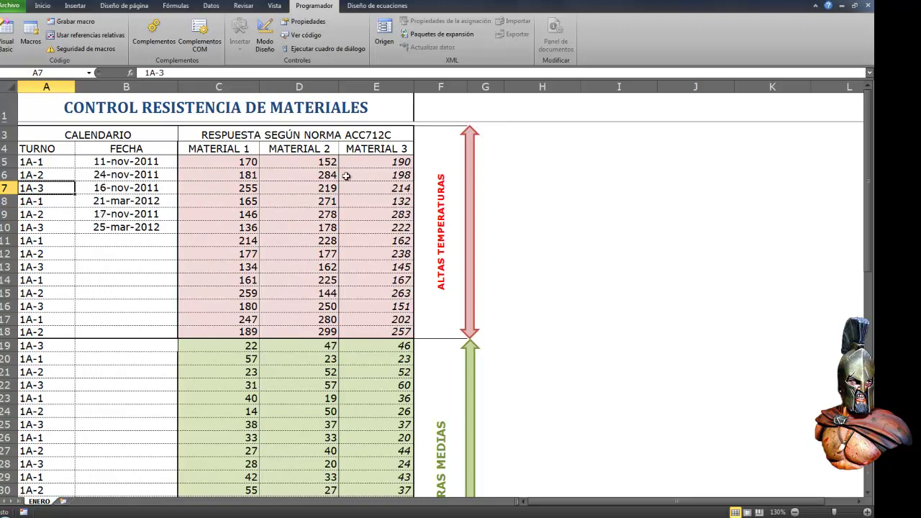
left_click(60, 205)
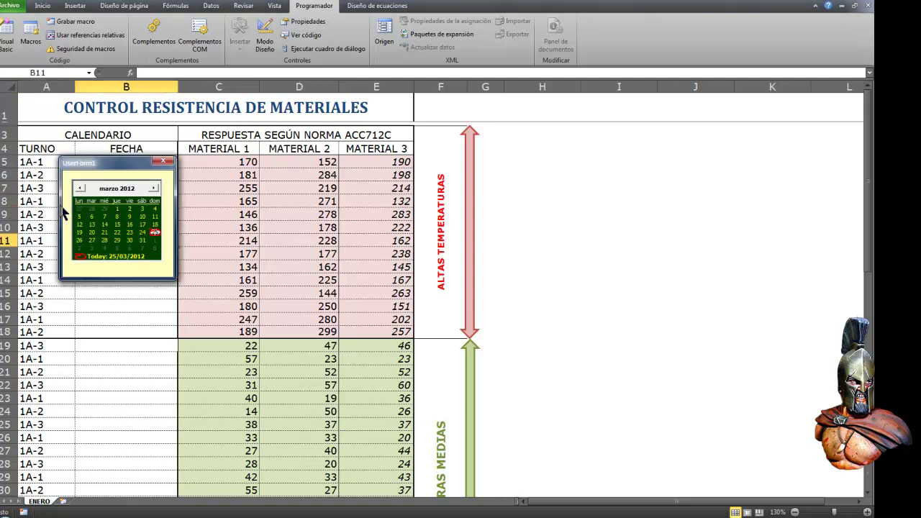
left_click(88, 257)
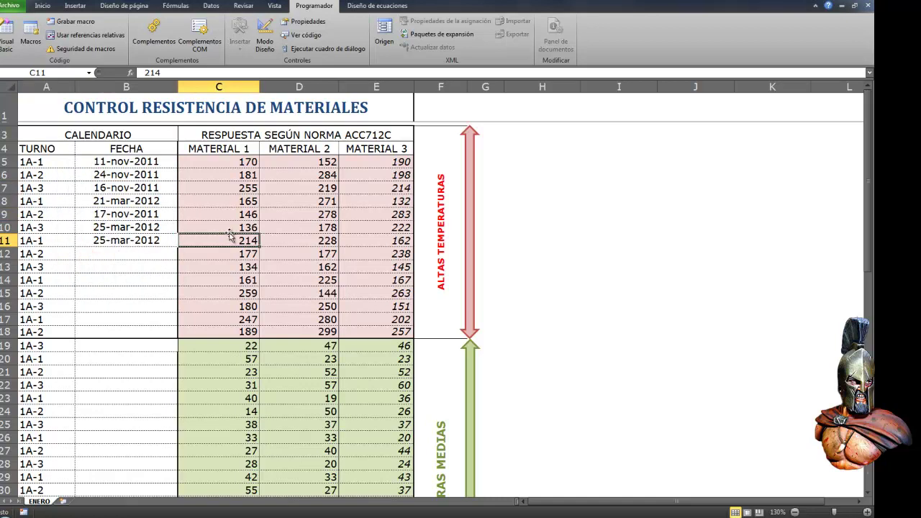
Step: Open Hoja1 (ENERO)'s code and go to the ActiveSheet.Unprotect line in SelectionChange
left_click(7, 36)
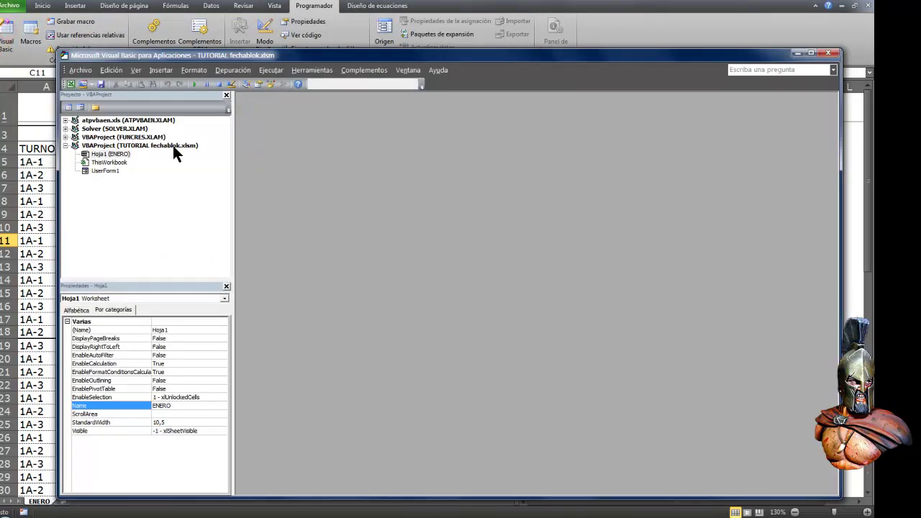
double_click(121, 152)
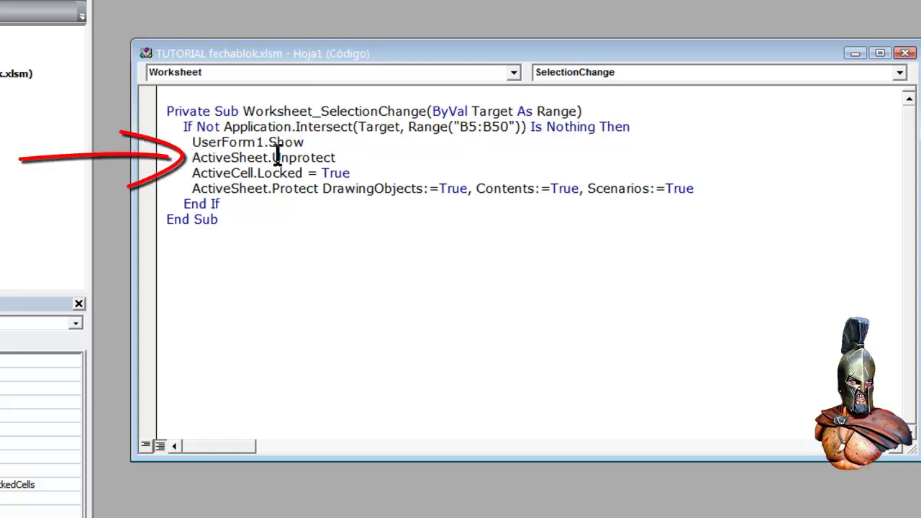
left_click(193, 158)
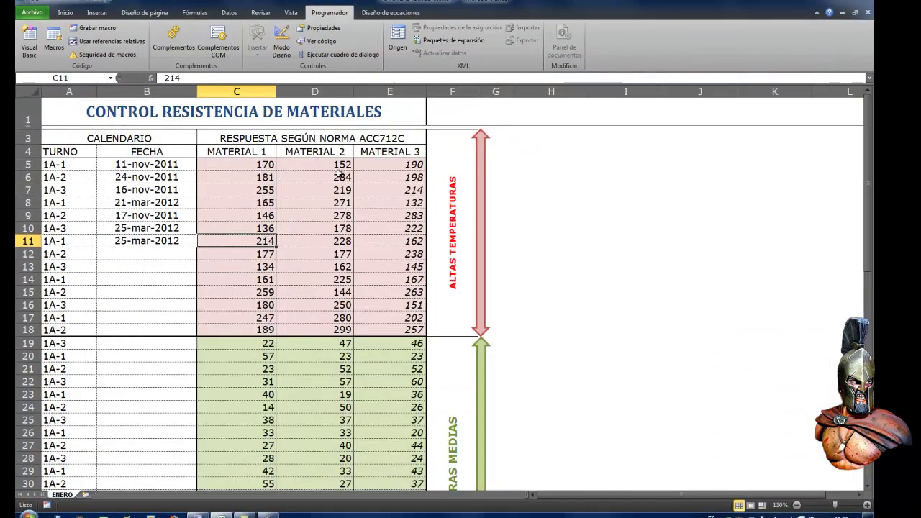
Step: Move around row 10, then pick 13 from the March 2012 calendar for B12
key("Up")
key("Right")
key("Right")
key("Left")
key("Left")
key("Left")
key("Left")
key("Right")
key("Right")
key("Left")
key("Left")
key("Right")
key("Right")
key("Down")
key("Down")
key("Left")
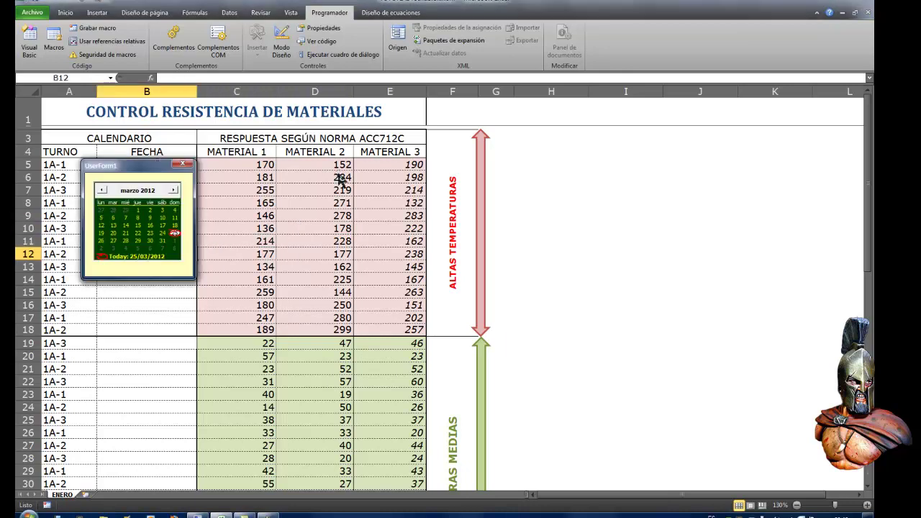
left_click(114, 224)
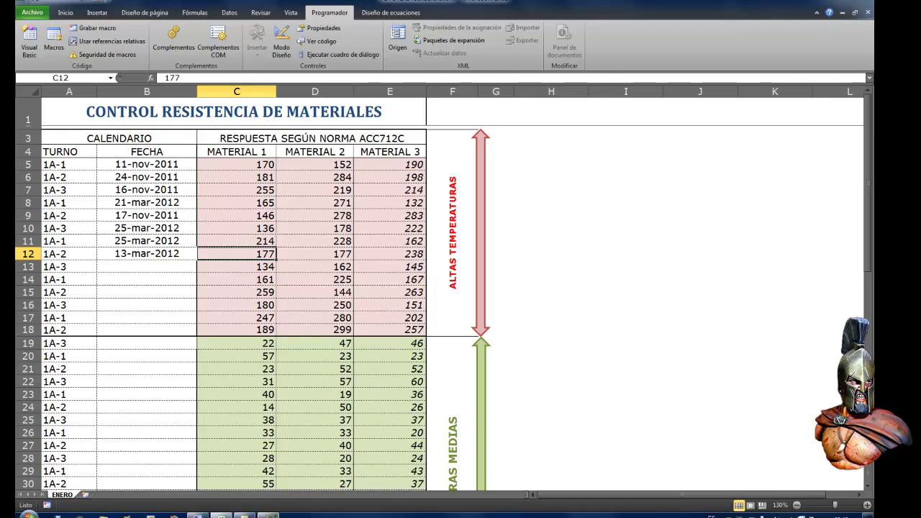
mouse_move(267, 515)
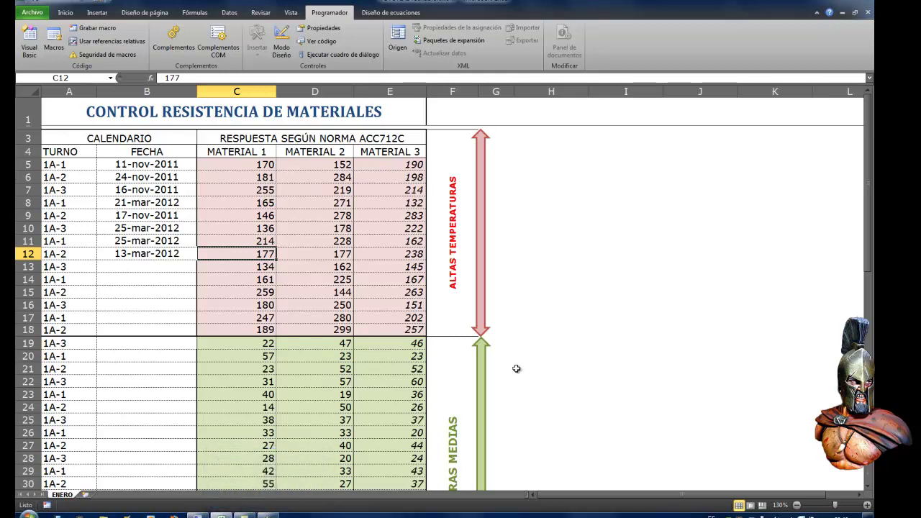